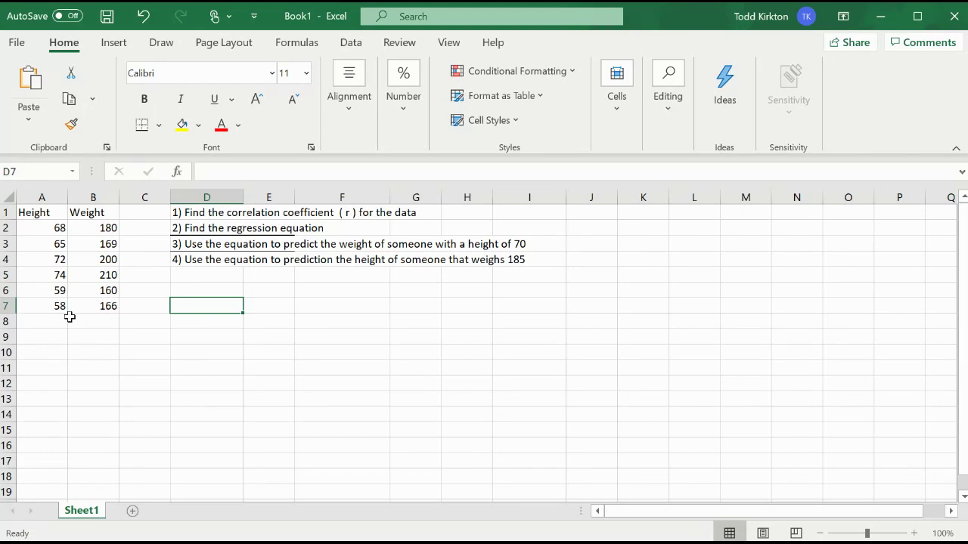
Step: Calculate the correlation coefficient in cell B9 with PEARSON, using heights A2:A7 and weights B2:B7
{"action": "left_click", "coordinate": [96, 335]}
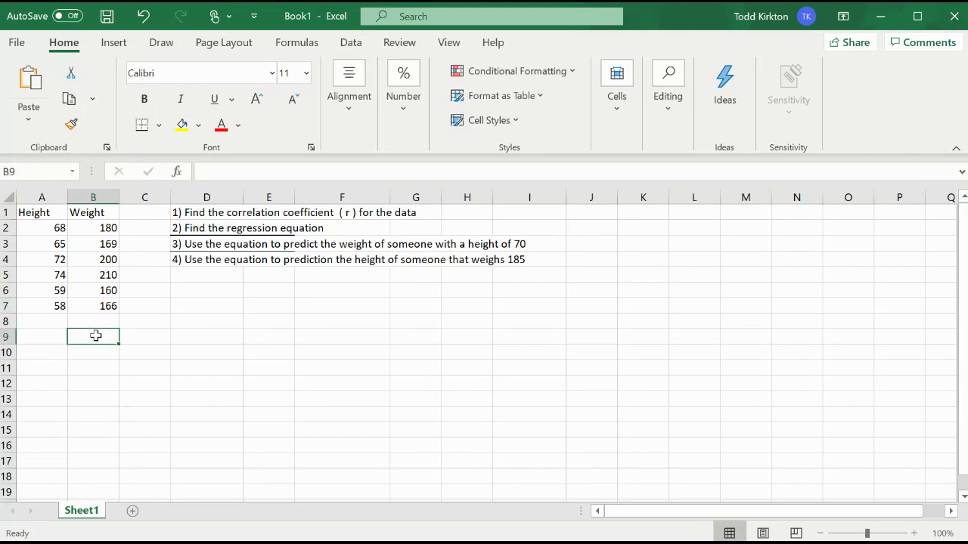
{"action": "type", "text": "=pear"}
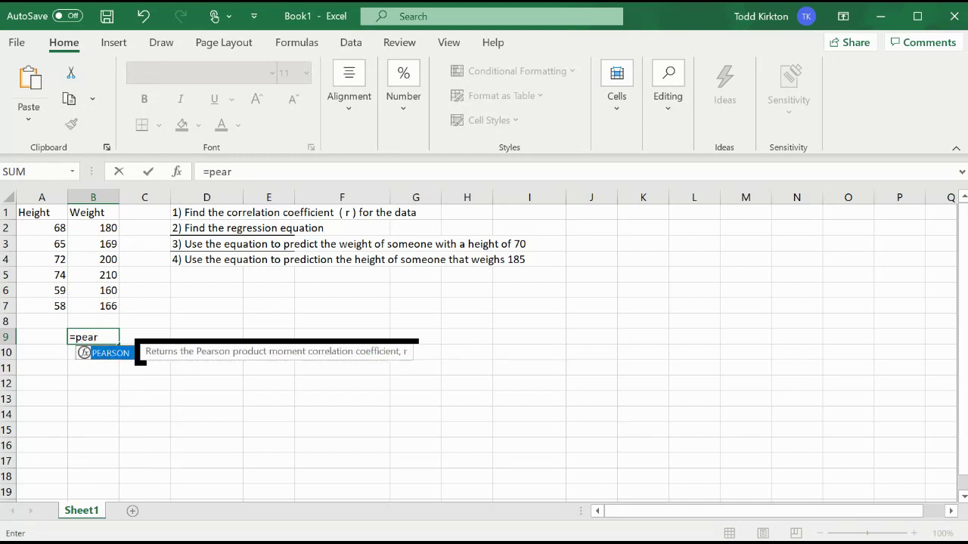
{"action": "double_click", "coordinate": [112, 353]}
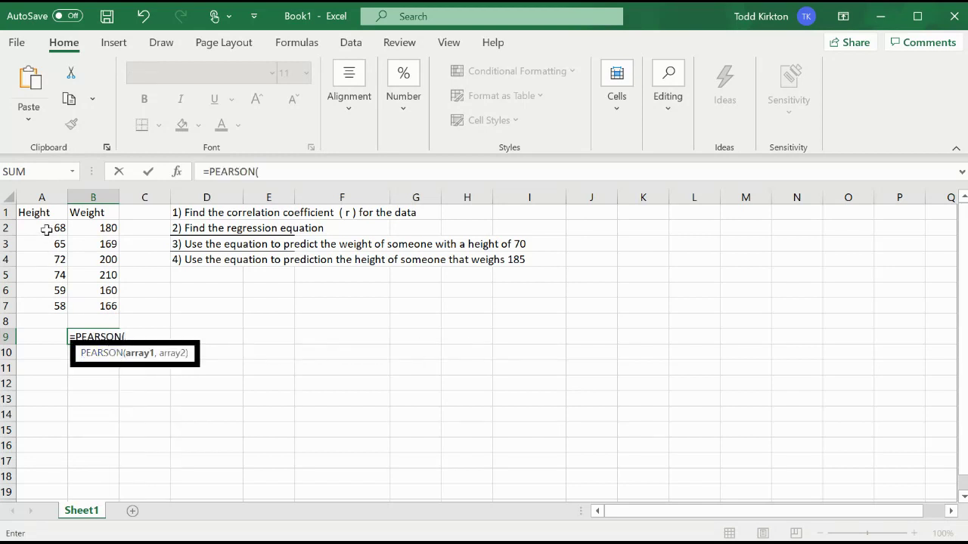
{"action": "left_click_drag", "start_coordinate": [43, 228], "coordinate": [46, 302]}
{"action": "type", "text": ","}
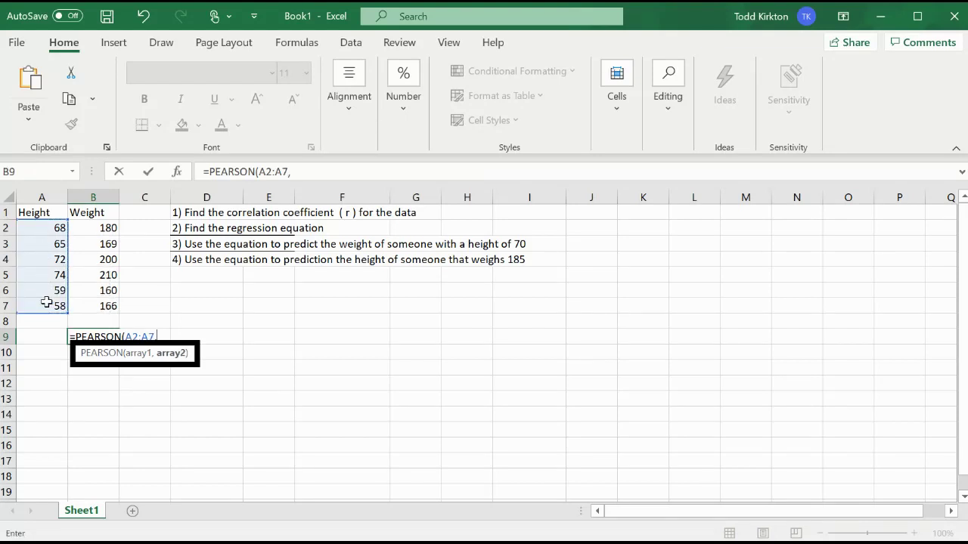
{"action": "left_click", "coordinate": [87, 229]}
{"action": "left_click_drag", "start_coordinate": [87, 228], "coordinate": [90, 303]}
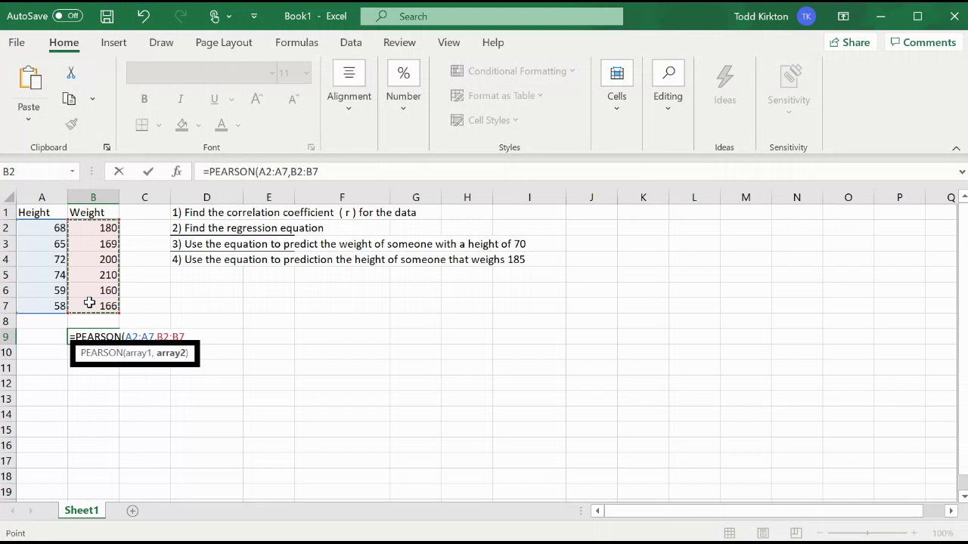
{"action": "type", "text": ")"}
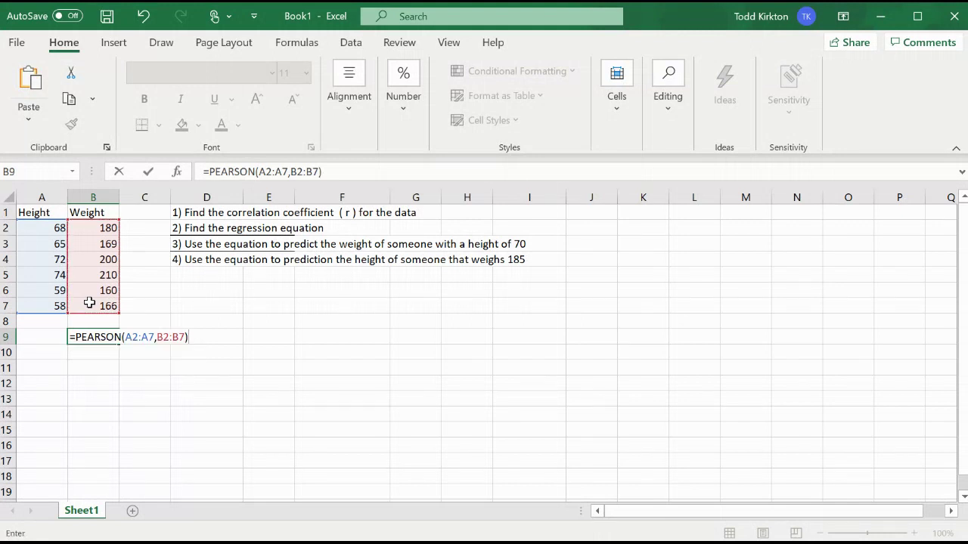
{"action": "key", "text": "Return"}
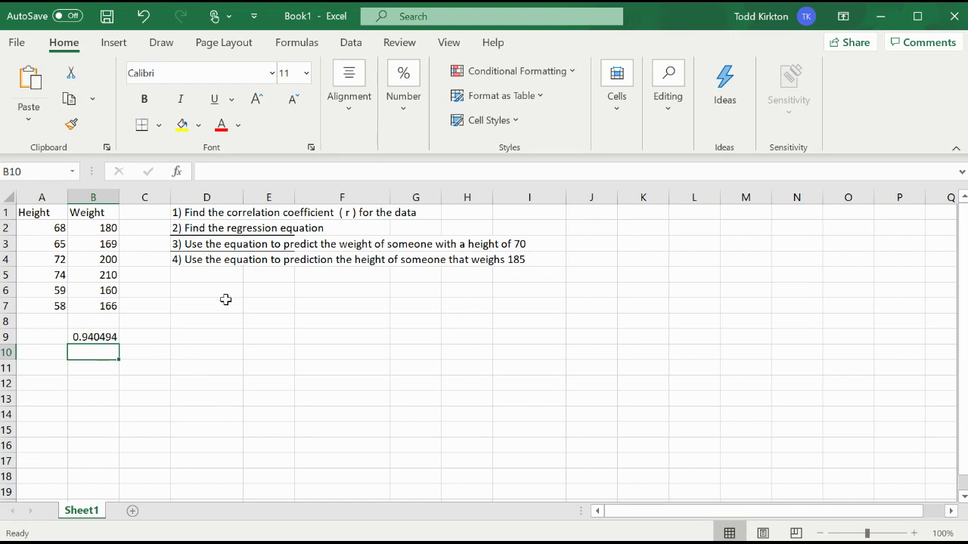
Step: Insert a scatter chart of the Height and Weight data in A1:B7 and move it below the question text
{"action": "left_click", "coordinate": [237, 335]}
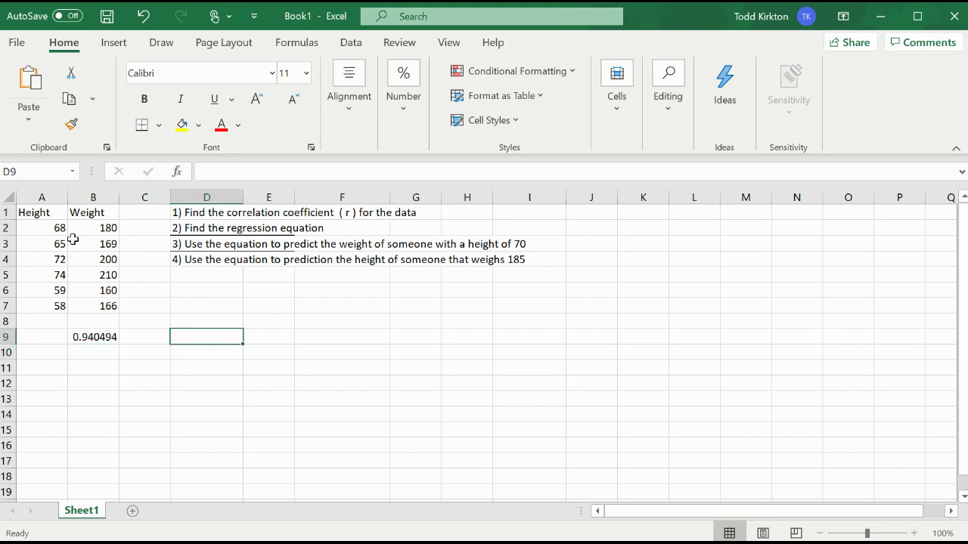
{"action": "left_click_drag", "start_coordinate": [39, 212], "coordinate": [83, 301]}
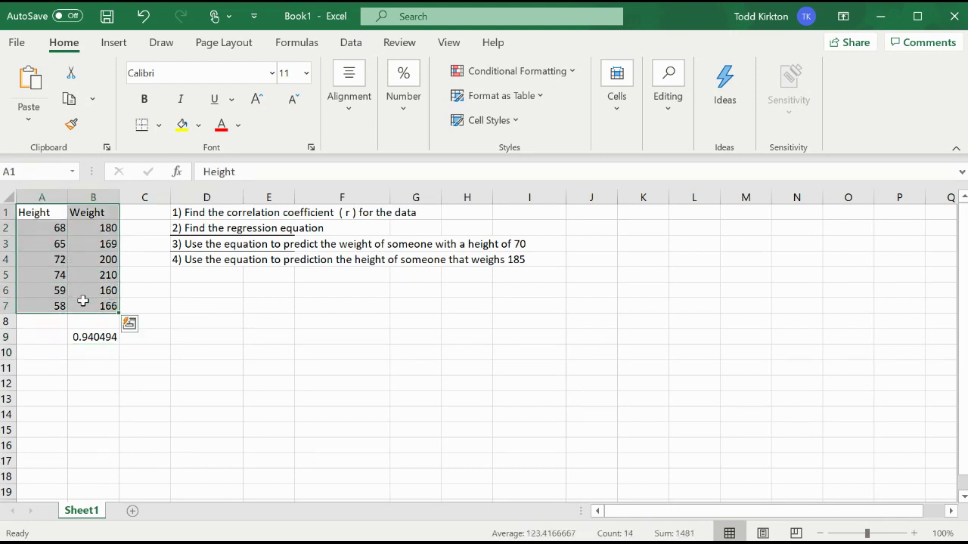
{"action": "left_click", "coordinate": [127, 45]}
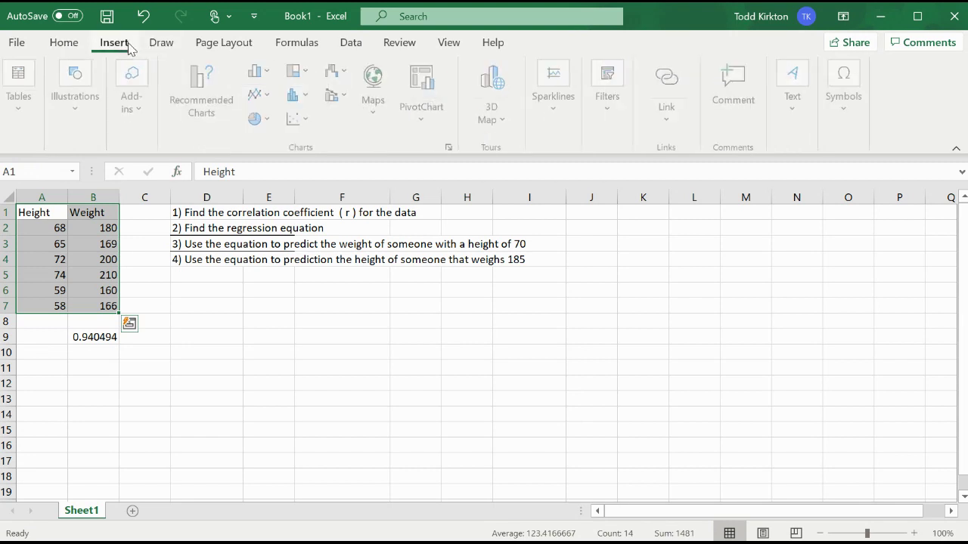
{"action": "left_click", "coordinate": [297, 118]}
{"action": "left_click", "coordinate": [301, 168]}
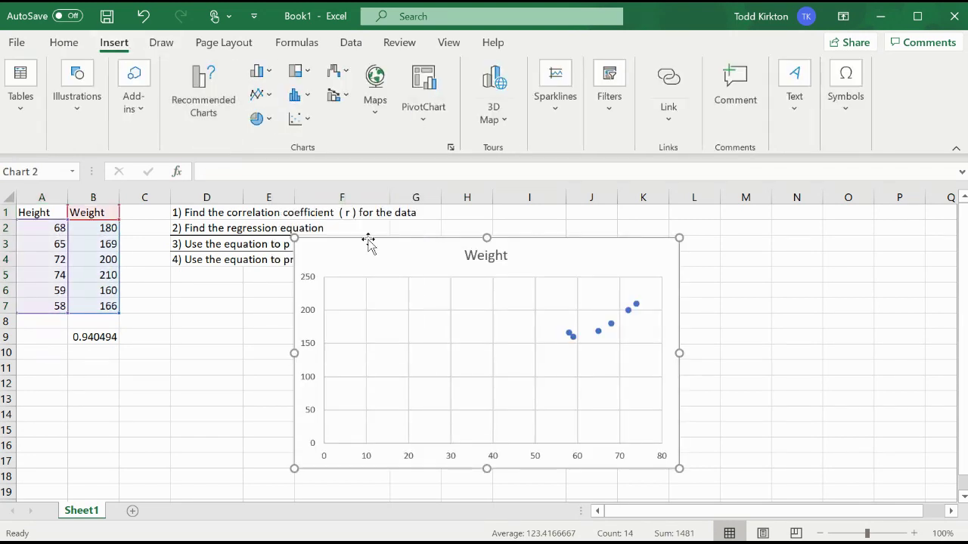
{"action": "left_click_drag", "start_coordinate": [370, 247], "coordinate": [401, 283]}
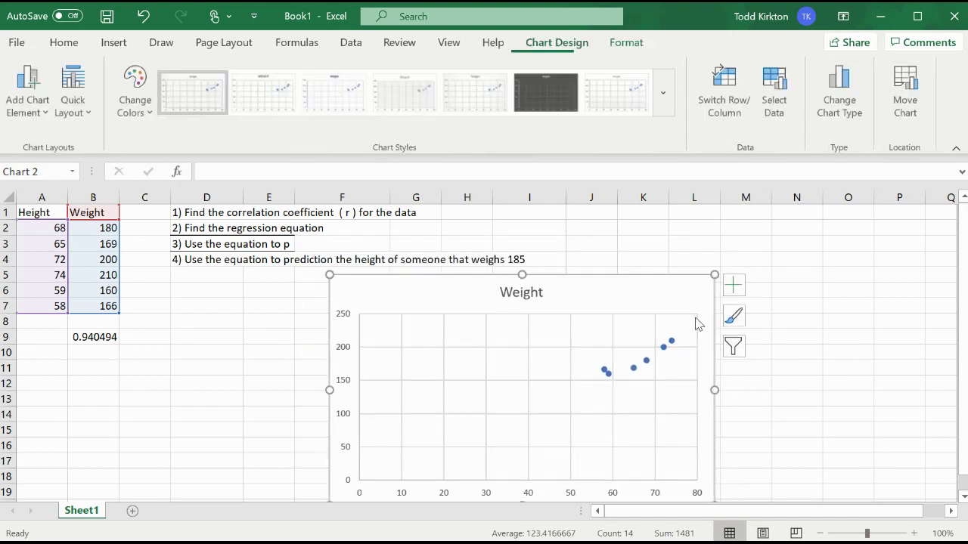
Step: Add a linear trendline to the Weight data points and display its equation on the chart
{"action": "right_click", "coordinate": [634, 371]}
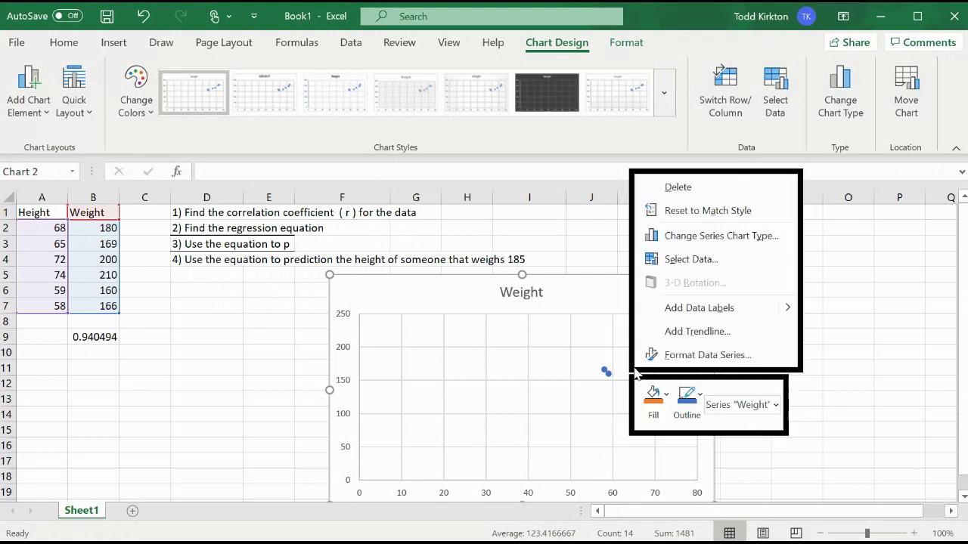
{"action": "left_click", "coordinate": [685, 336]}
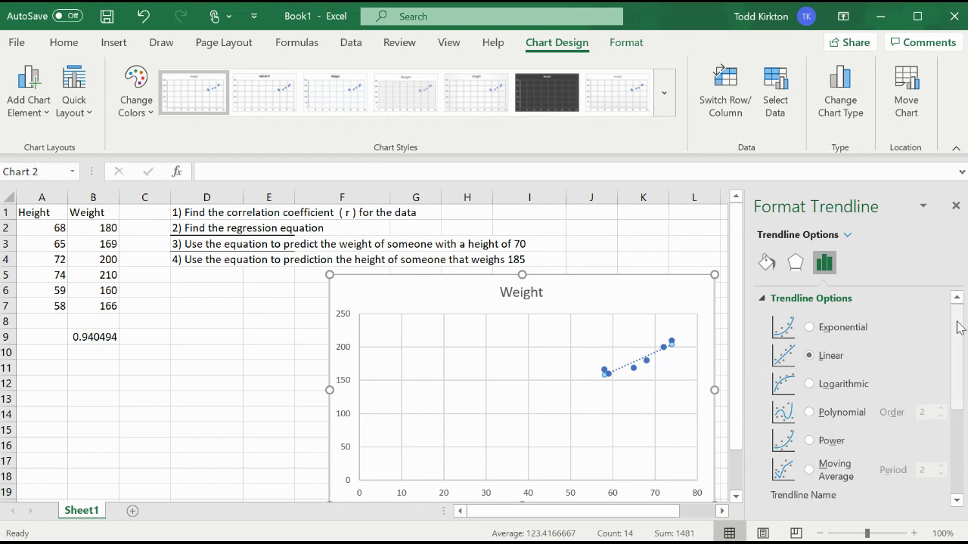
{"action": "left_click_drag", "start_coordinate": [957, 327], "coordinate": [958, 430]}
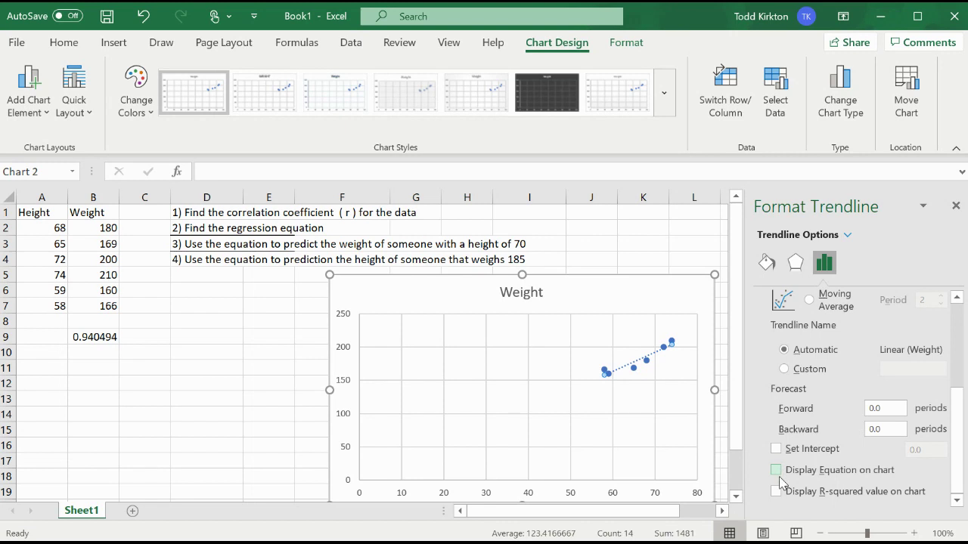
{"action": "left_click", "coordinate": [776, 471]}
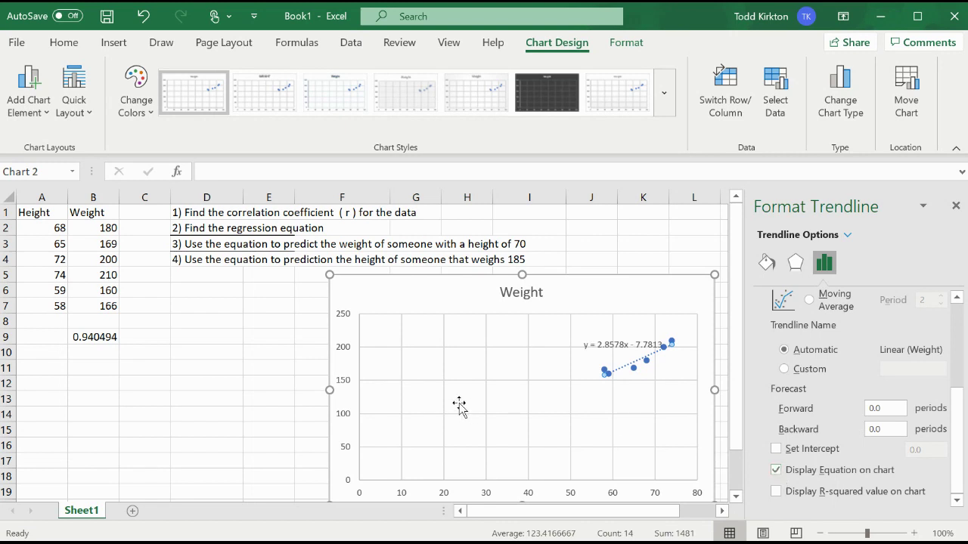
Step: Shift the trendline equation label away from the points and move the chart under the questions, starting at column D near row 7
{"action": "left_click_drag", "start_coordinate": [608, 355], "coordinate": [576, 349]}
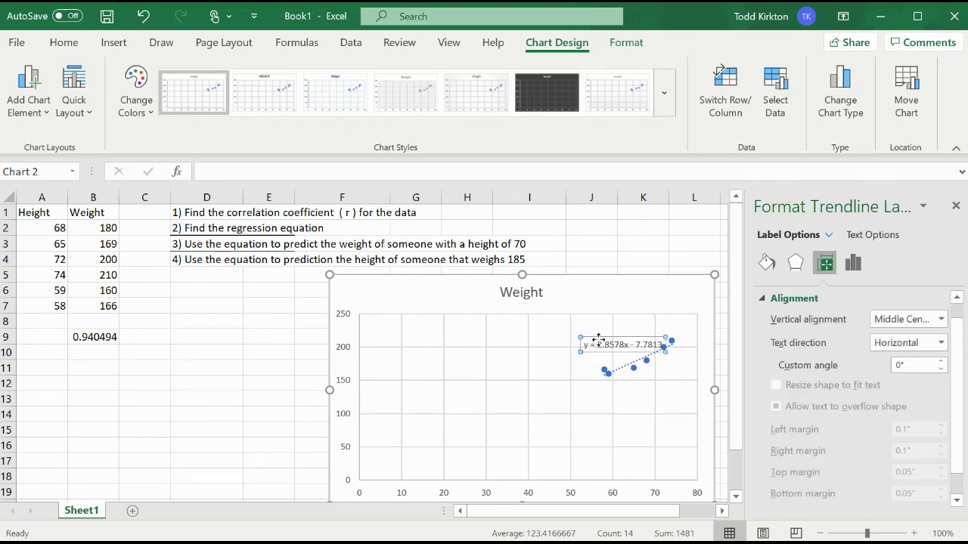
{"action": "left_click", "coordinate": [605, 258]}
{"action": "left_click_drag", "start_coordinate": [516, 282], "coordinate": [377, 312]}
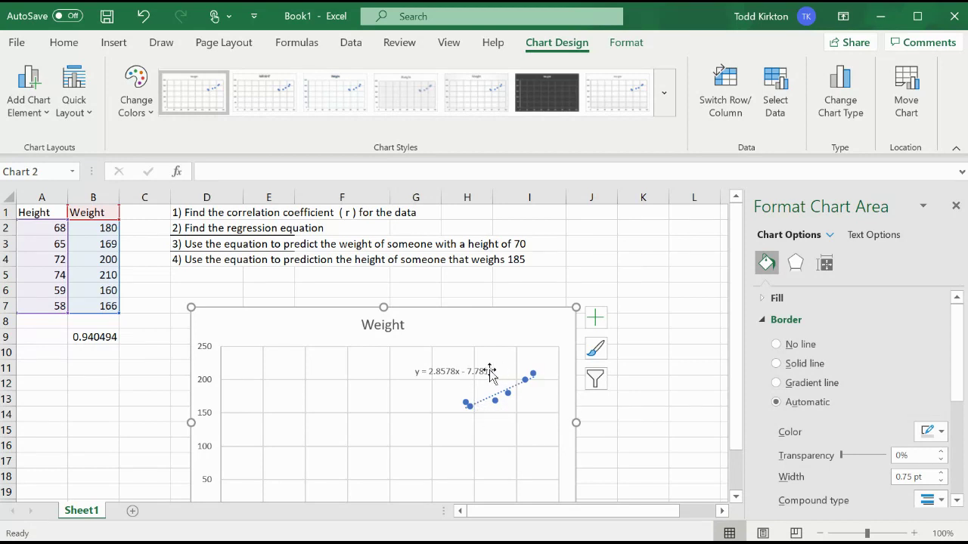
{"action": "scroll", "coordinate": [529, 447], "scroll_direction": "down", "scroll_amount": 2}
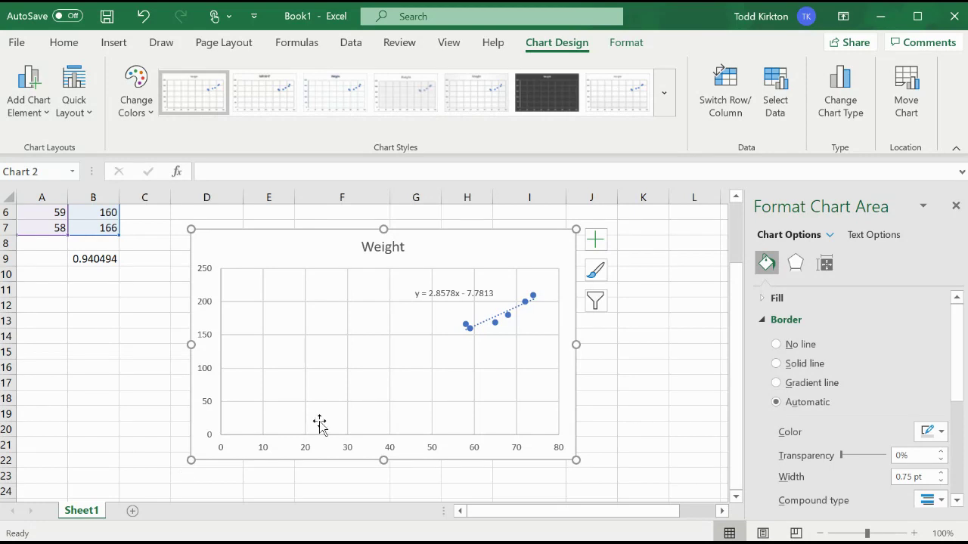
{"action": "scroll", "coordinate": [319, 425], "scroll_direction": "up", "scroll_amount": 1}
{"action": "scroll", "coordinate": [319, 425], "scroll_direction": "up", "scroll_amount": 1}
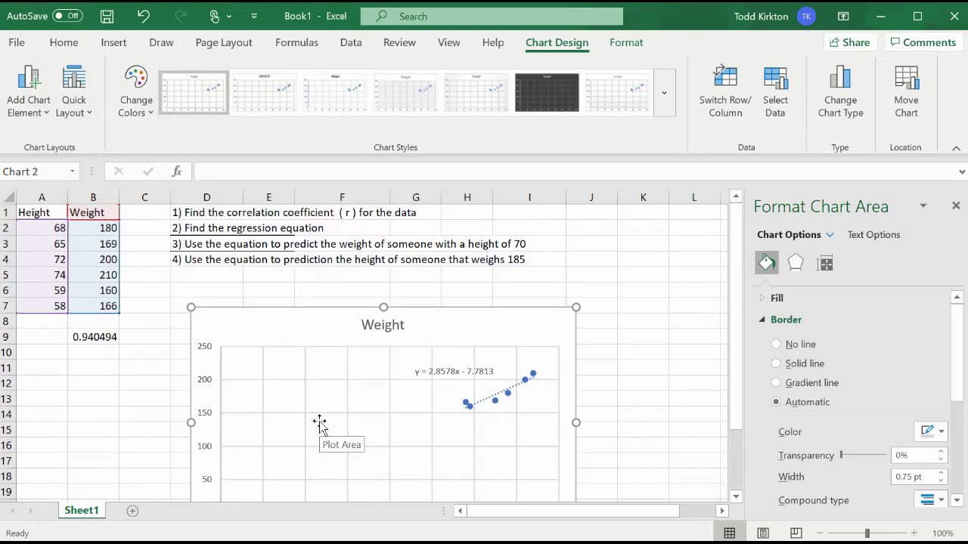
Step: Predict the weight for a height of 70 in cell D5 with the formula =2.86*70-7.7813
{"action": "left_click", "coordinate": [201, 244]}
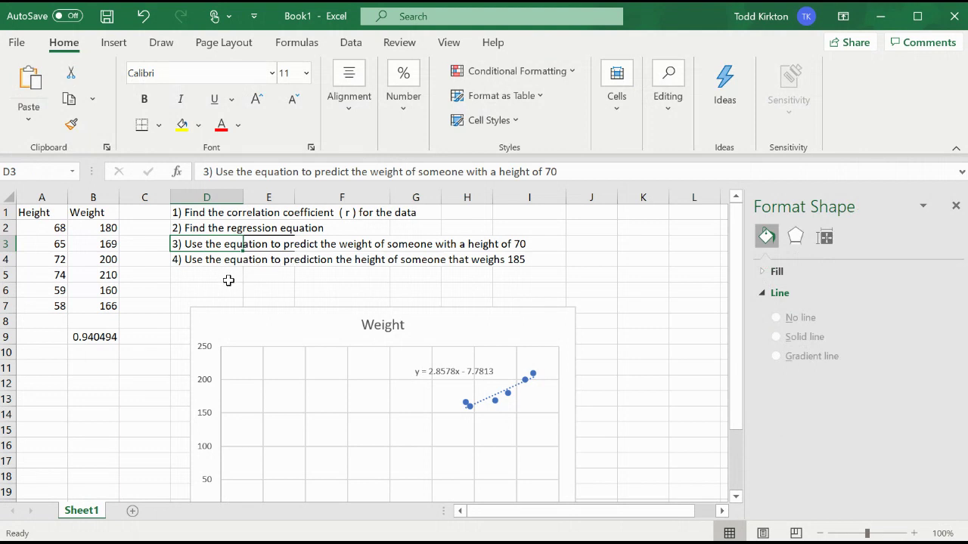
{"action": "key", "text": "Down"}
{"action": "key", "text": "Down"}
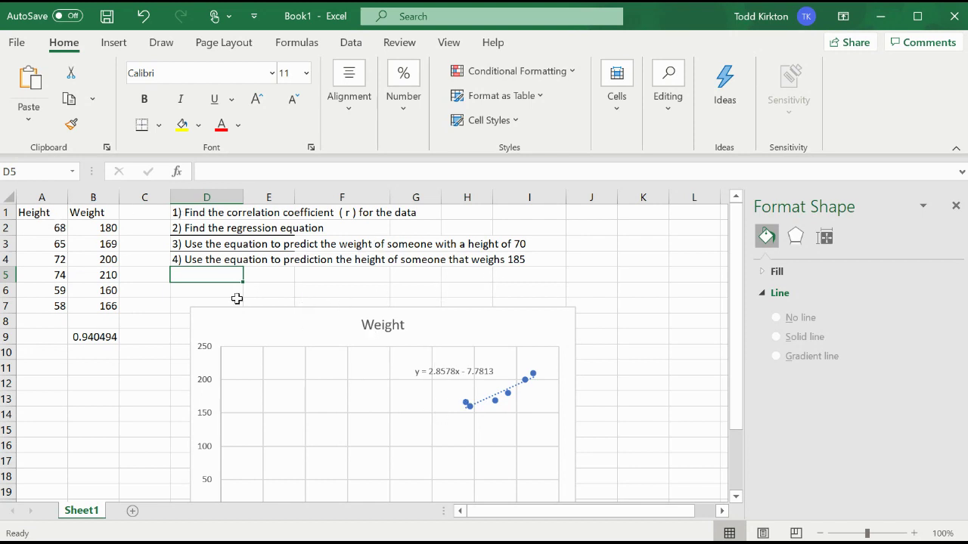
{"action": "type", "text": "="}
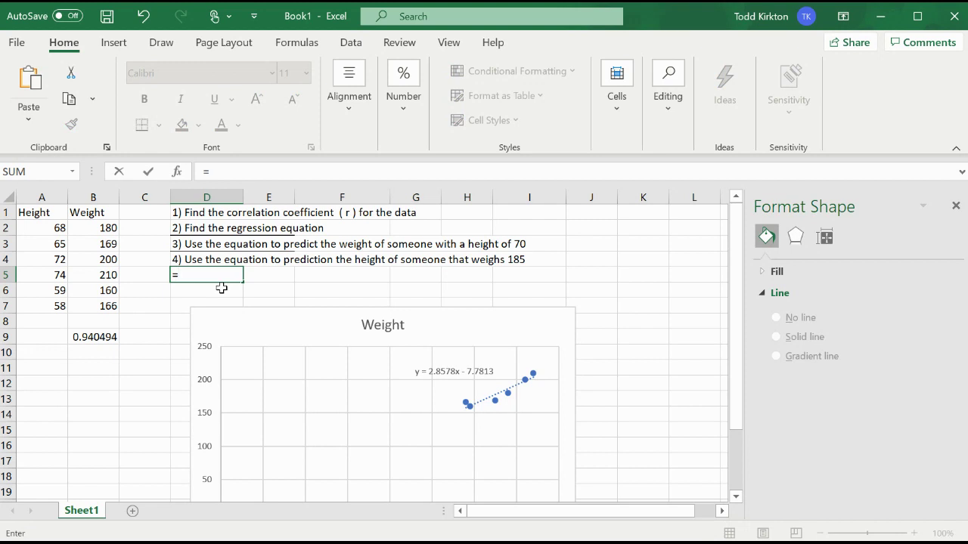
{"action": "type", "text": "2.8"}
{"action": "type", "text": "6*70"}
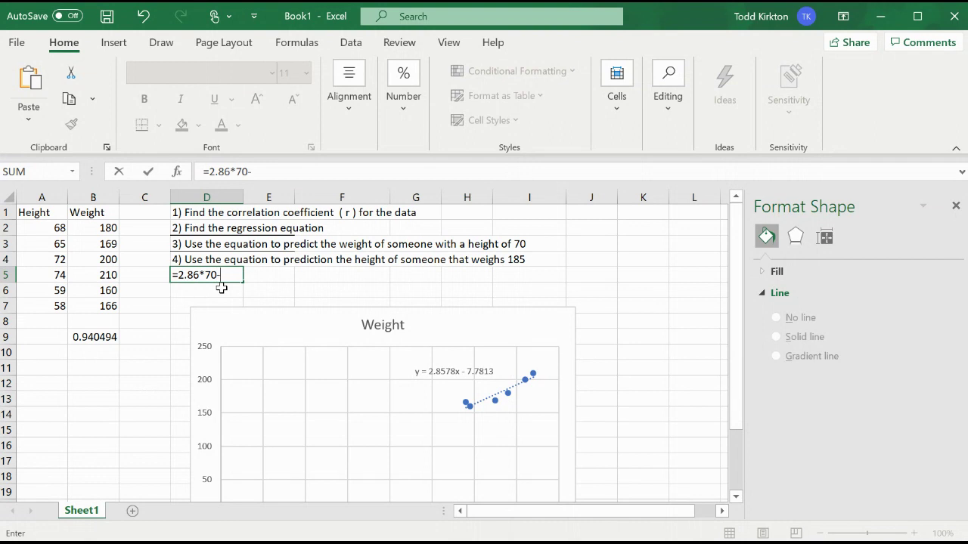
{"action": "type", "text": "-7.7813"}
{"action": "key", "text": "Return"}
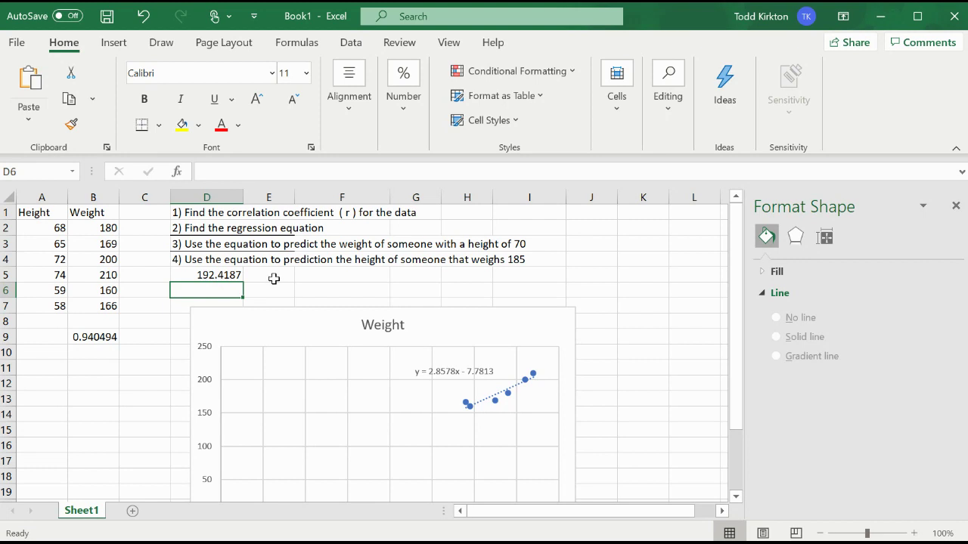
Step: Move the chart down slightly and write the equation "185 = 2.86x -7.78" in cell F6
{"action": "left_click_drag", "start_coordinate": [288, 340], "coordinate": [287, 348]}
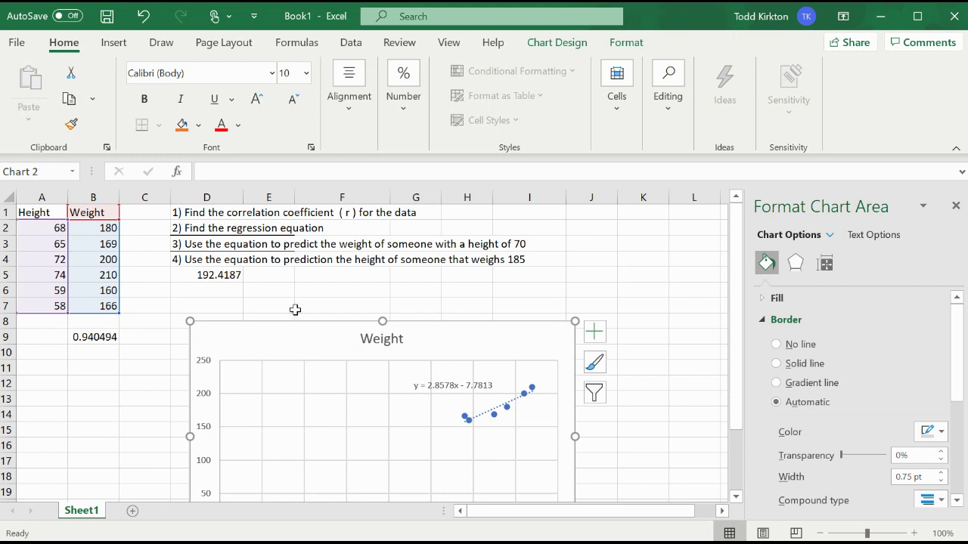
{"action": "left_click", "coordinate": [324, 289]}
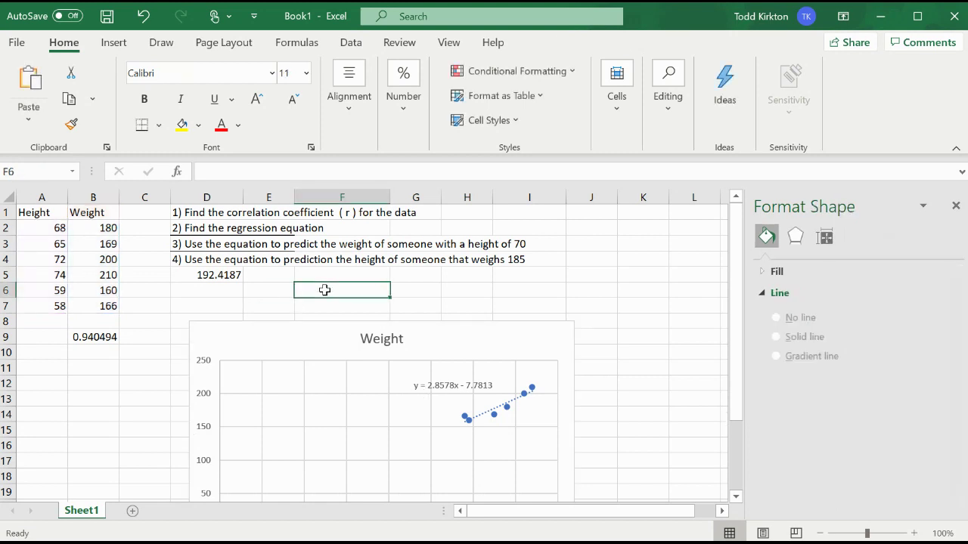
{"action": "type", "text": "185"}
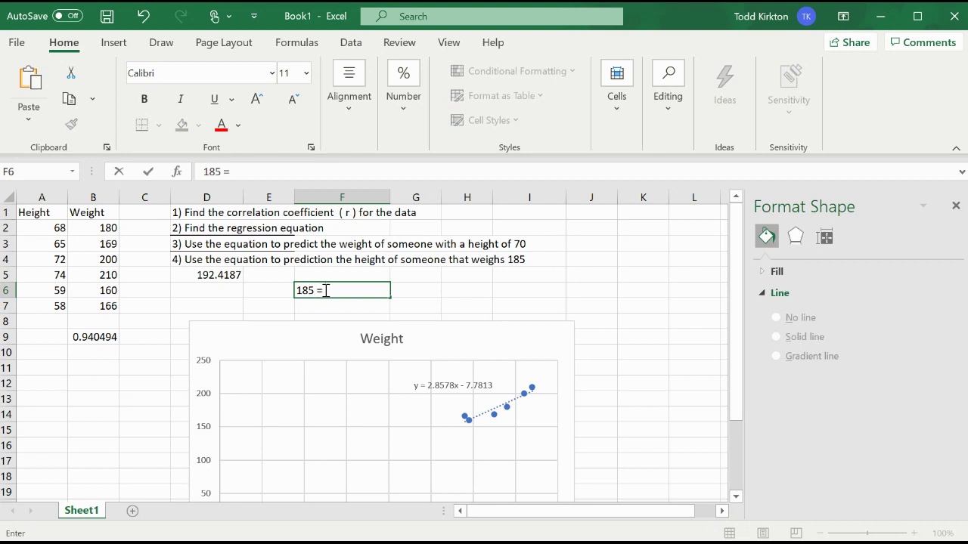
{"action": "type", "text": " = 2.86989"}
{"action": "key", "text": "BackSpace"}
{"action": "key", "text": "Return"}
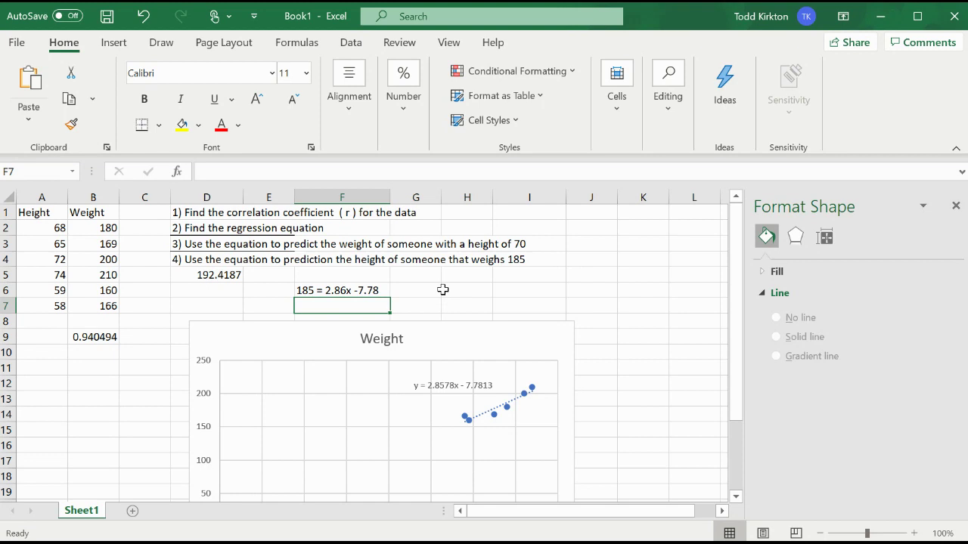
Step: Write the rearranged equation "192.78 = 2.86x" in cell F7
{"action": "type", "text": "192.7"}
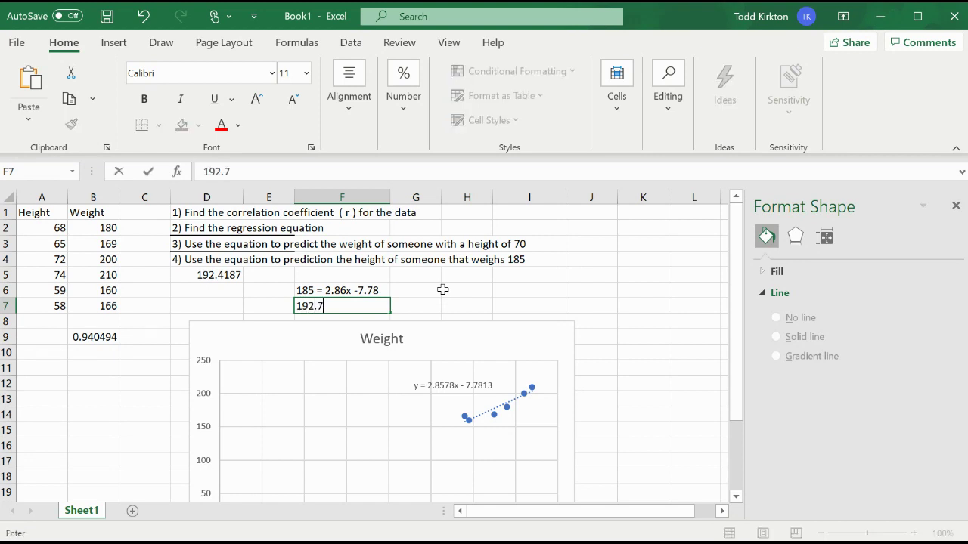
{"action": "type", "text": "8 = 2.86x"}
{"action": "key", "text": "Return"}
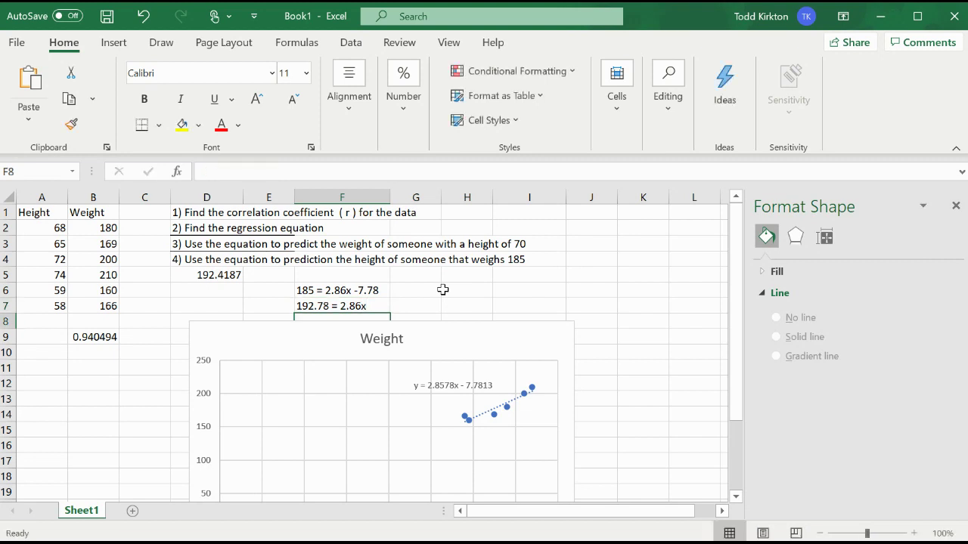
Step: Move the chart down to clear cell F8 and calculate the predicted height there with the formula =192.78/2.86
{"action": "left_click", "coordinate": [418, 331]}
{"action": "left_click_drag", "start_coordinate": [418, 331], "coordinate": [417, 348]}
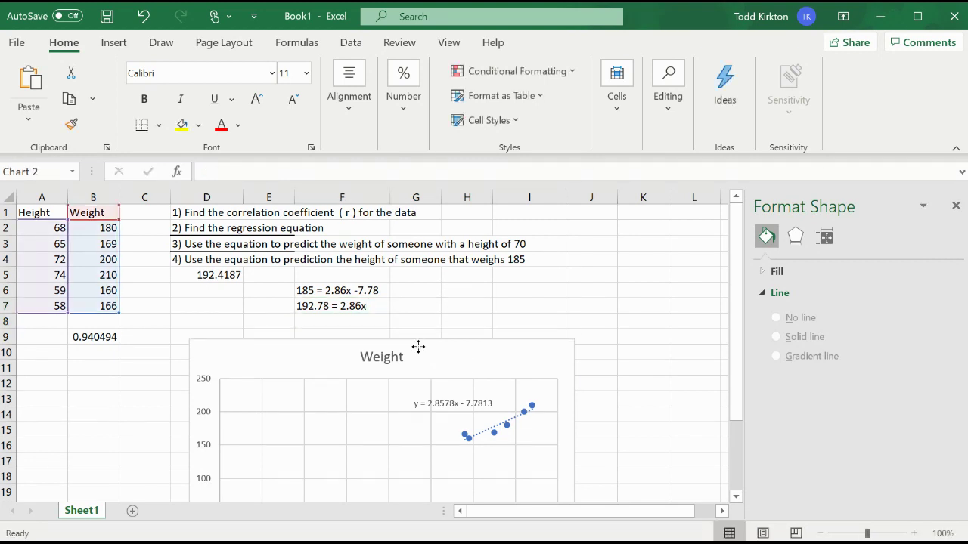
{"action": "left_click", "coordinate": [366, 321]}
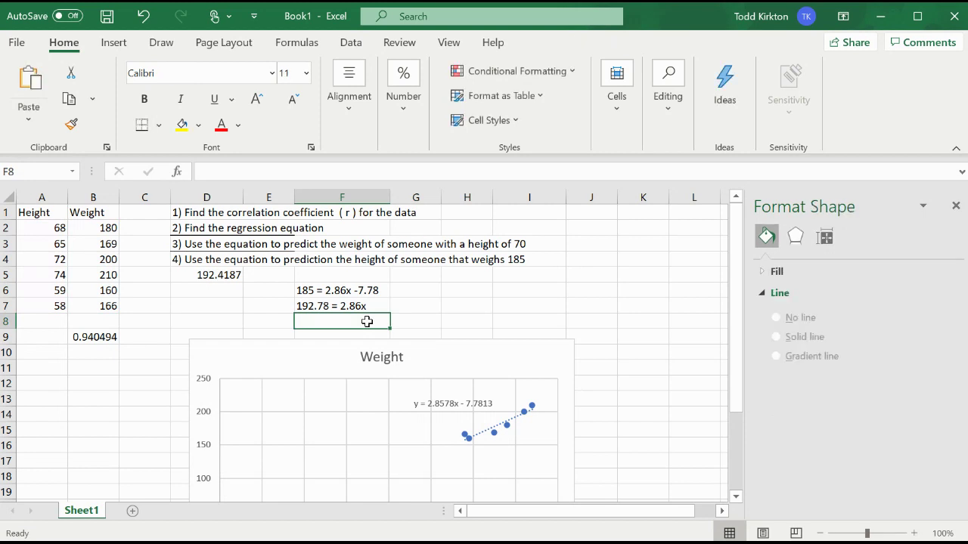
{"action": "type", "text": "="}
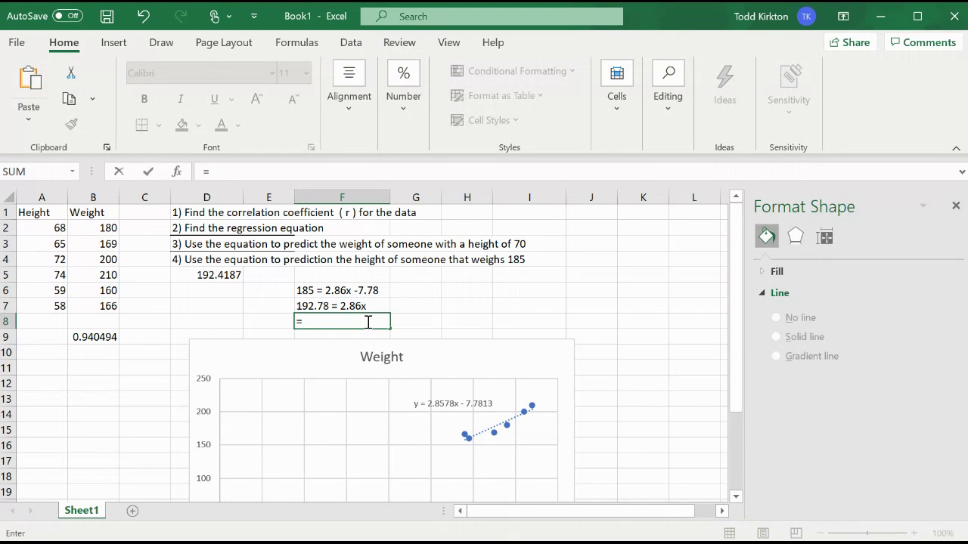
{"action": "type", "text": "19"}
{"action": "type", "text": "2.79"}
{"action": "type", "text": "8"}
{"action": "type", "text": "/2.86"}
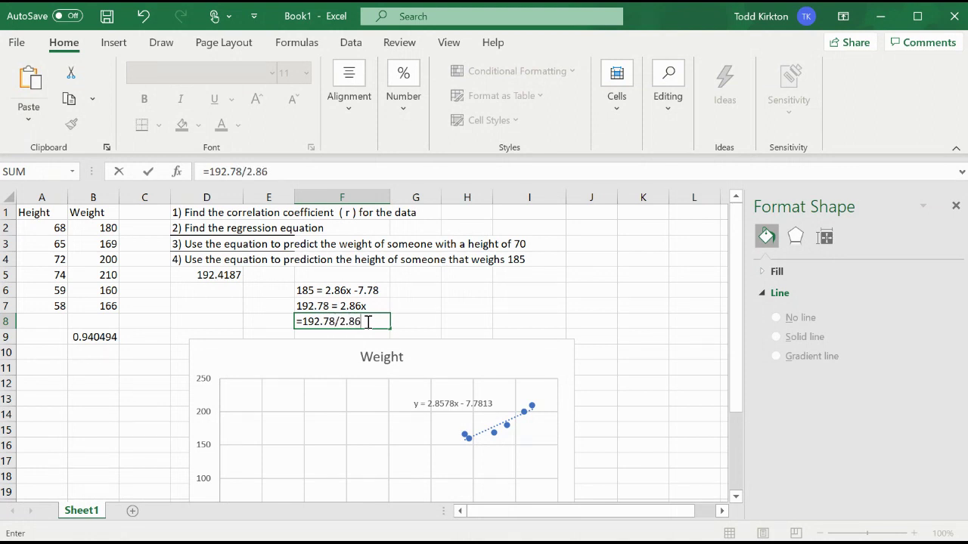
{"action": "key", "text": "Return"}
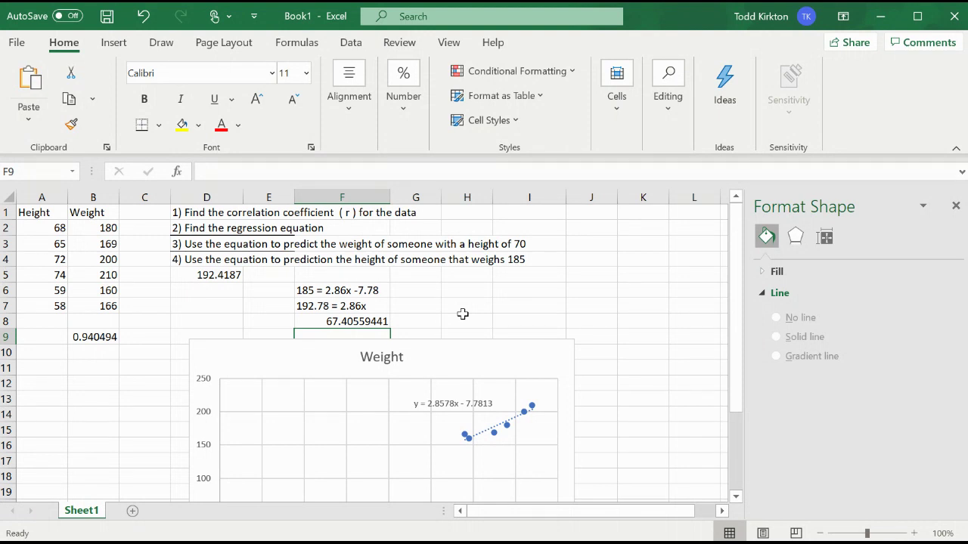
Step: Move the chart slightly up and left to start at column D near row 9, and select the correlation coefficient in cell B9
{"action": "scroll", "coordinate": [578, 447], "scroll_direction": "down", "scroll_amount": 1}
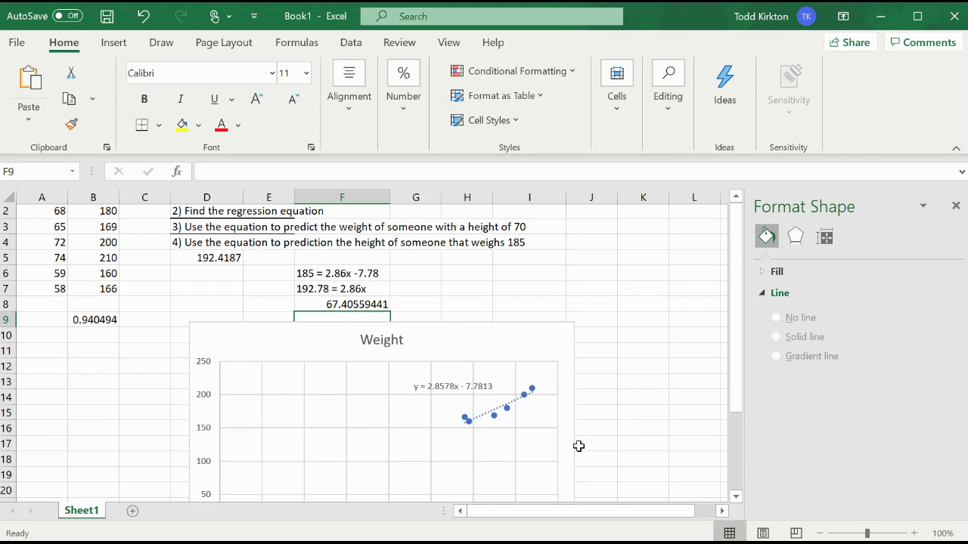
{"action": "scroll", "coordinate": [578, 446], "scroll_direction": "up", "scroll_amount": 1}
{"action": "scroll", "coordinate": [578, 446], "scroll_direction": "down", "scroll_amount": 1}
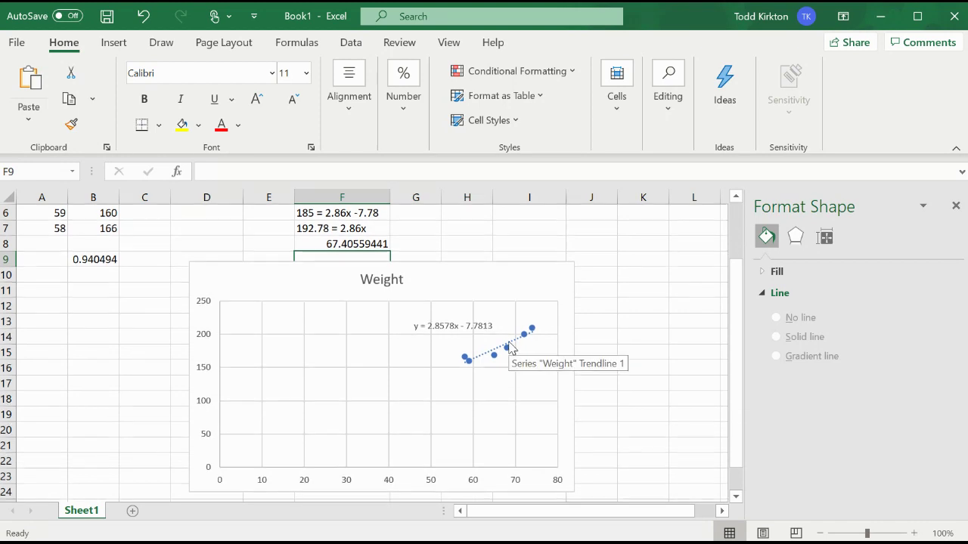
{"action": "scroll", "coordinate": [510, 347], "scroll_direction": "up", "scroll_amount": 1}
{"action": "scroll", "coordinate": [511, 348], "scroll_direction": "up", "scroll_amount": 1}
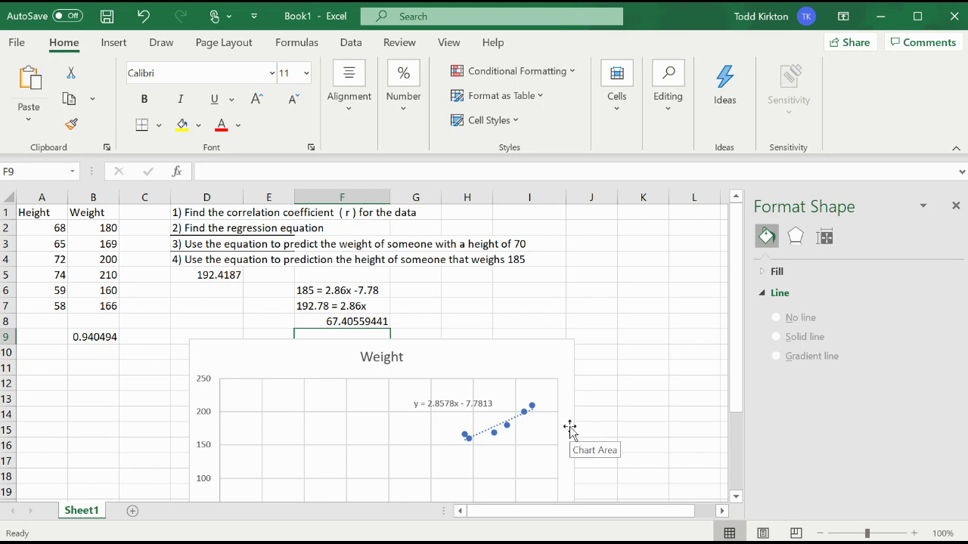
{"action": "left_click_drag", "start_coordinate": [537, 361], "coordinate": [519, 350]}
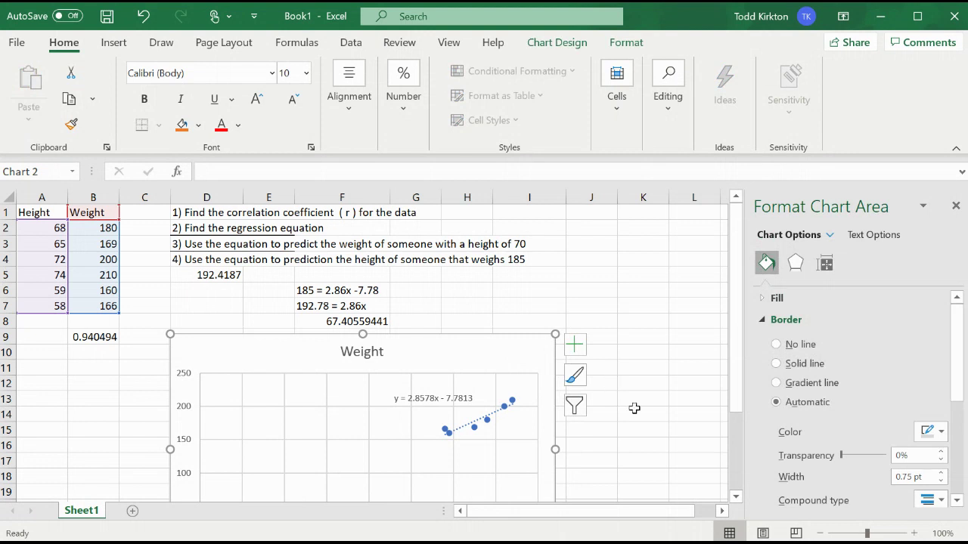
{"action": "left_click", "coordinate": [91, 338]}
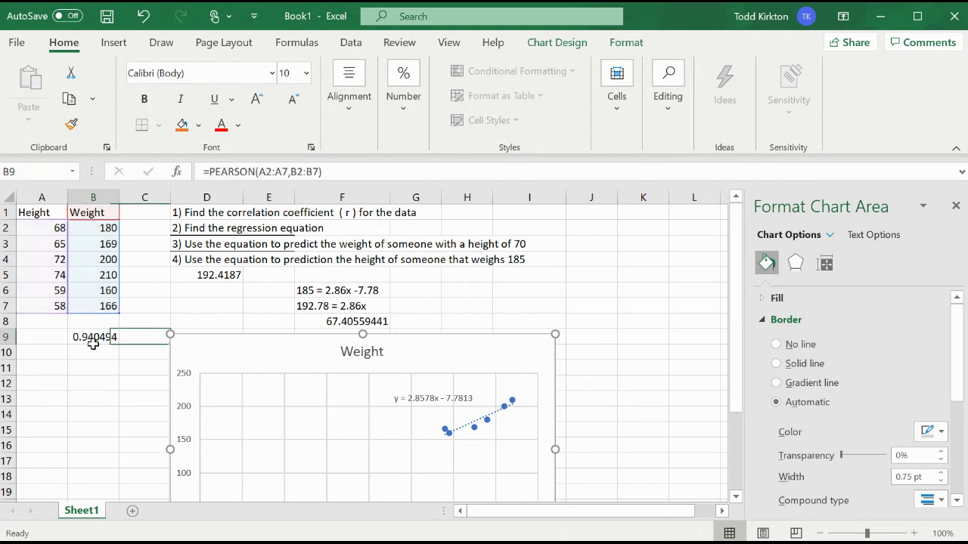